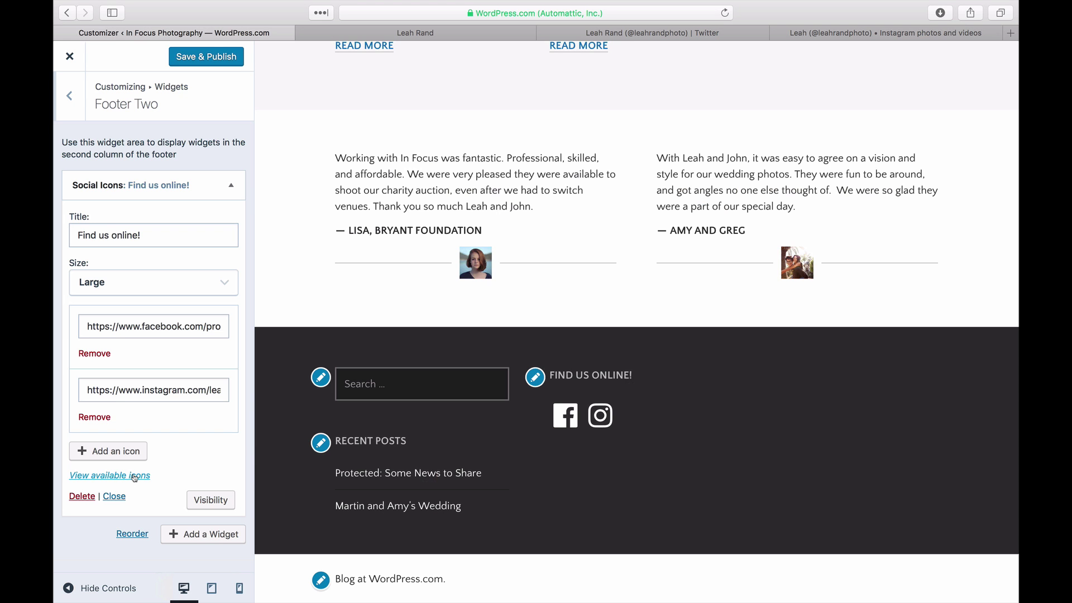
Open the Social Icons widget's 'View available icons' support page in a new tab.
{"action": "left_click", "coordinate": [134, 475]}
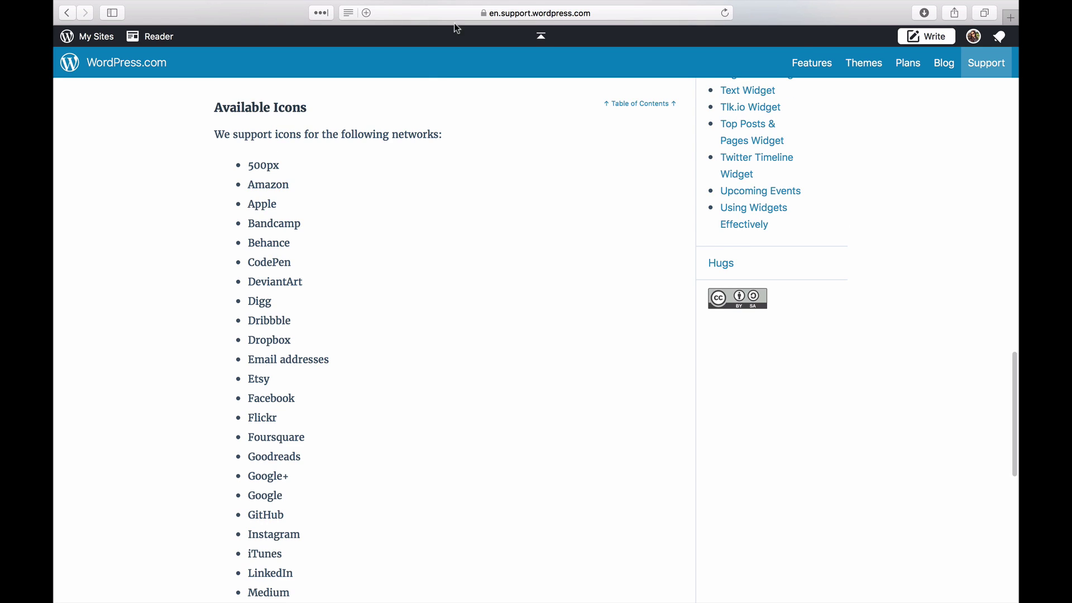
{"action": "scroll", "coordinate": [526, 141], "scroll_direction": "down", "scroll_amount": 2}
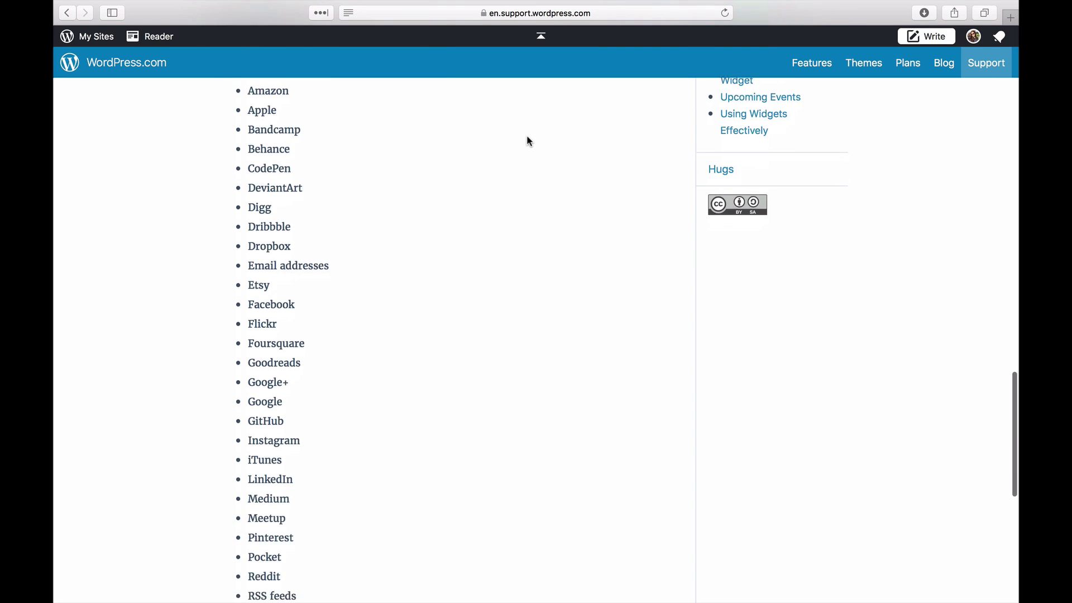
{"action": "scroll", "coordinate": [527, 140], "scroll_direction": "down", "scroll_amount": 1}
{"action": "scroll", "coordinate": [527, 141], "scroll_direction": "down", "scroll_amount": 1}
{"action": "scroll", "coordinate": [526, 141], "scroll_direction": "down", "scroll_amount": 2}
{"action": "scroll", "coordinate": [527, 141], "scroll_direction": "down", "scroll_amount": 1}
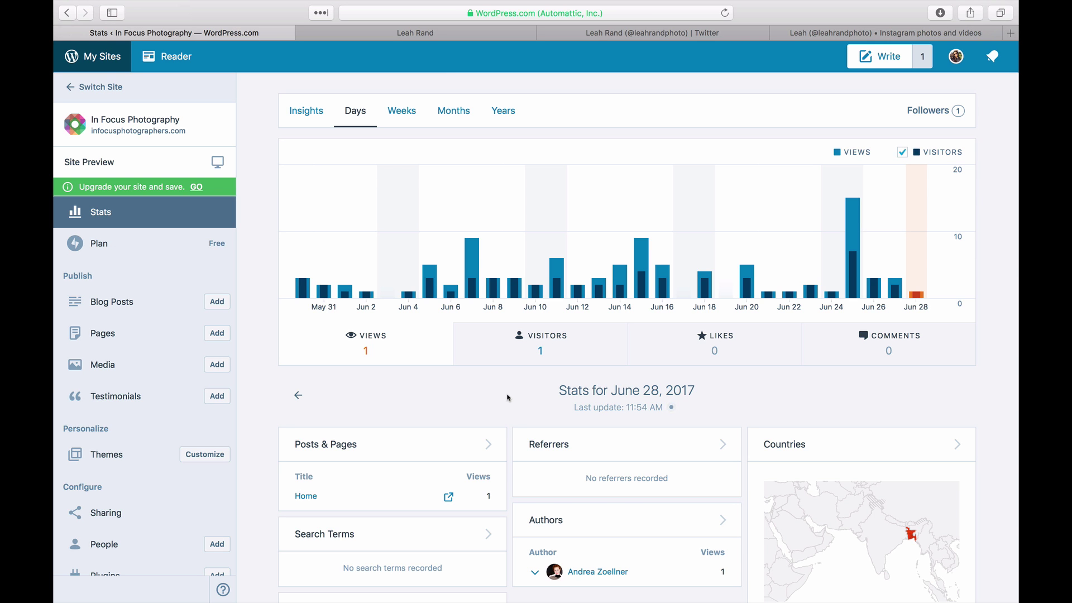
Go to Customize, then Widgets, and open the empty Footer Two widget area.
{"action": "left_click", "coordinate": [199, 458]}
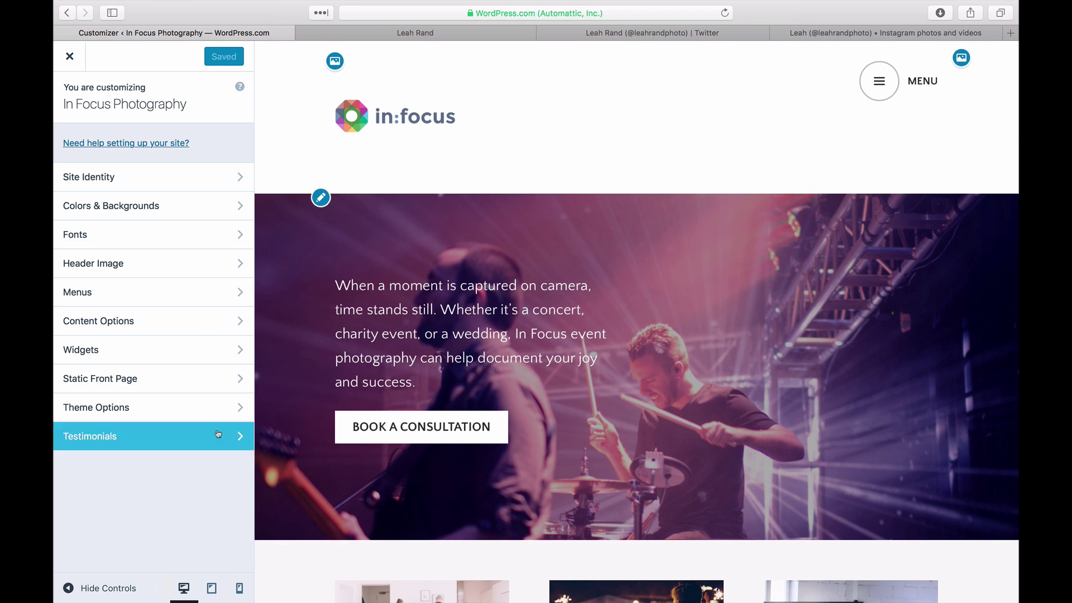
{"action": "left_click", "coordinate": [201, 350]}
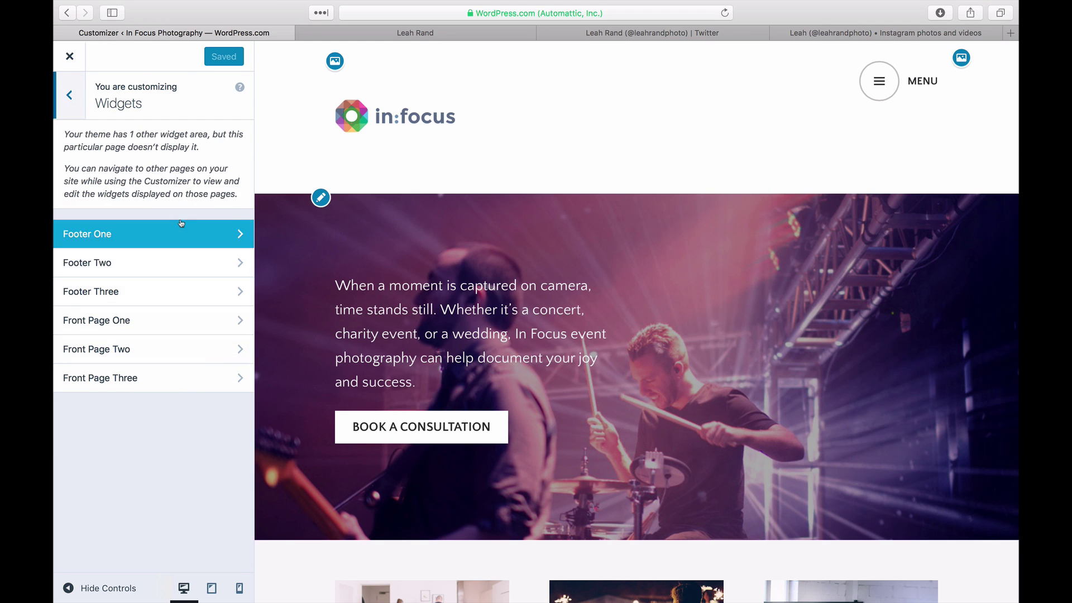
{"action": "scroll", "coordinate": [288, 227], "scroll_direction": "down", "scroll_amount": 4}
{"action": "scroll", "coordinate": [287, 227], "scroll_direction": "down", "scroll_amount": 4}
{"action": "scroll", "coordinate": [298, 282], "scroll_direction": "down", "scroll_amount": 2}
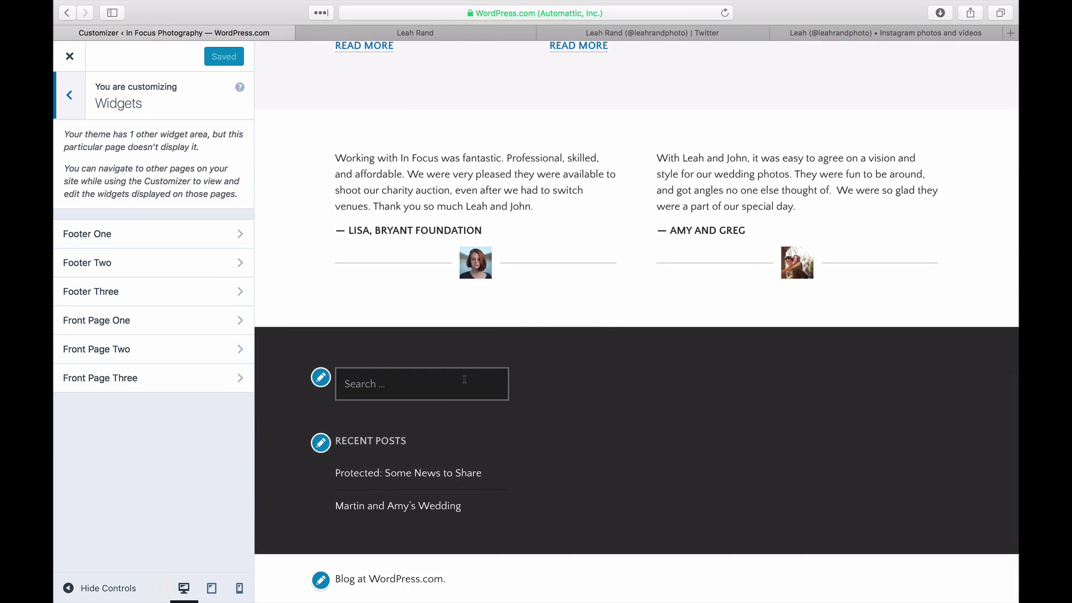
{"action": "left_click", "coordinate": [204, 263]}
Add a Social Icons widget to Footer Two, replacing its 'Follow Us' title with 'Find us online!'.
{"action": "left_click", "coordinate": [181, 183]}
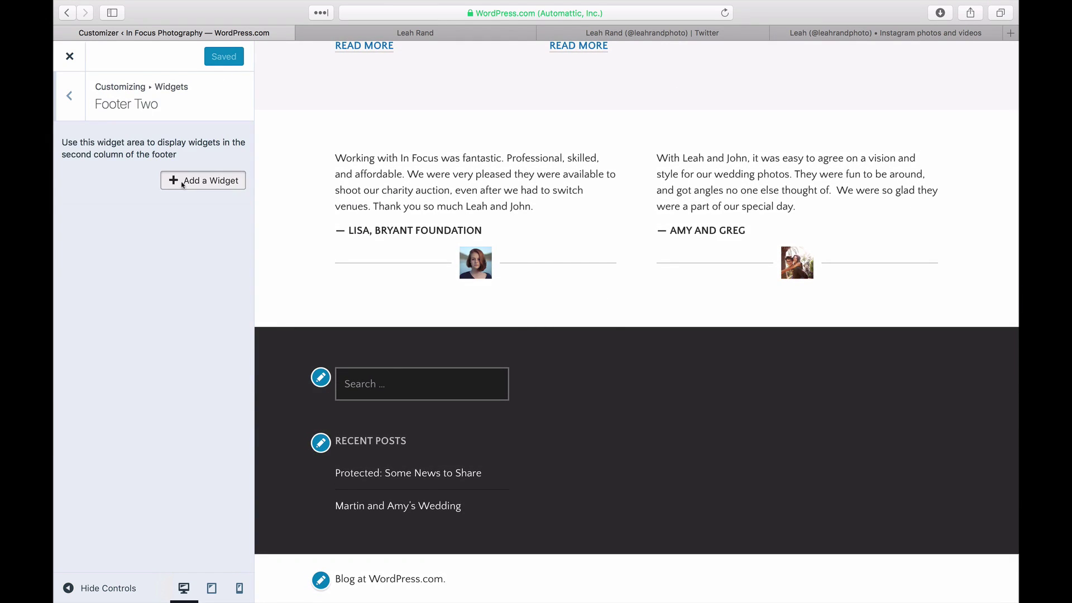
{"action": "type", "text": "social"}
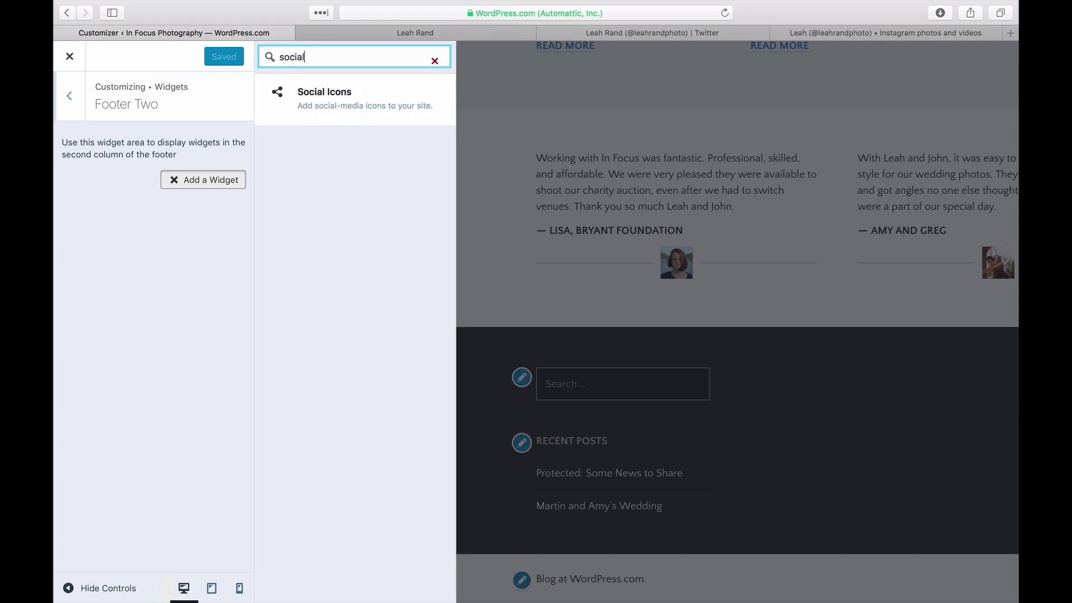
{"action": "left_click", "coordinate": [326, 100]}
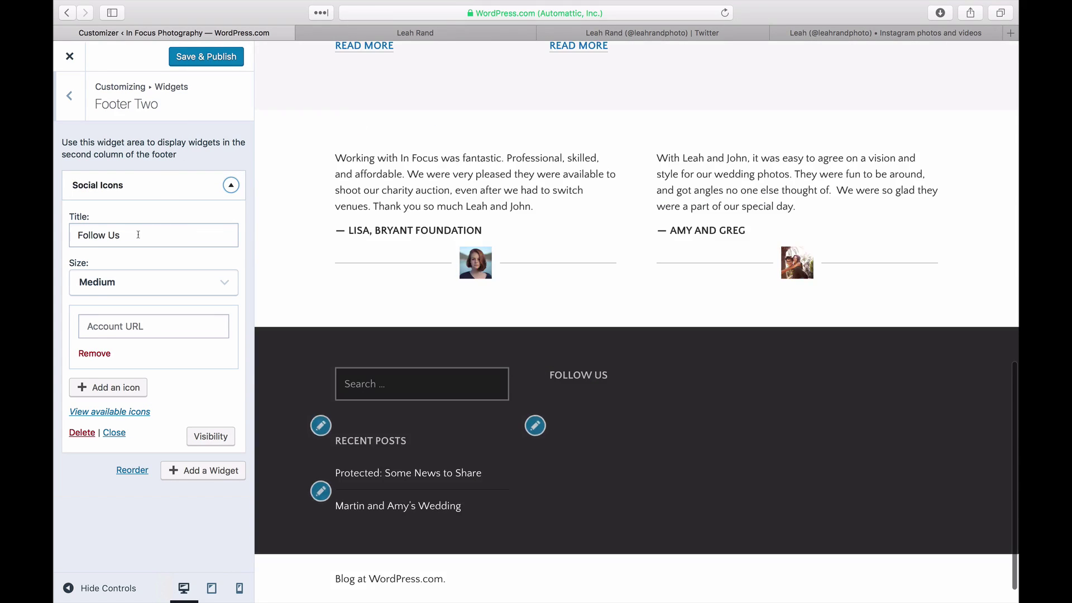
{"action": "left_click_drag", "start_coordinate": [138, 235], "coordinate": [55, 233]}
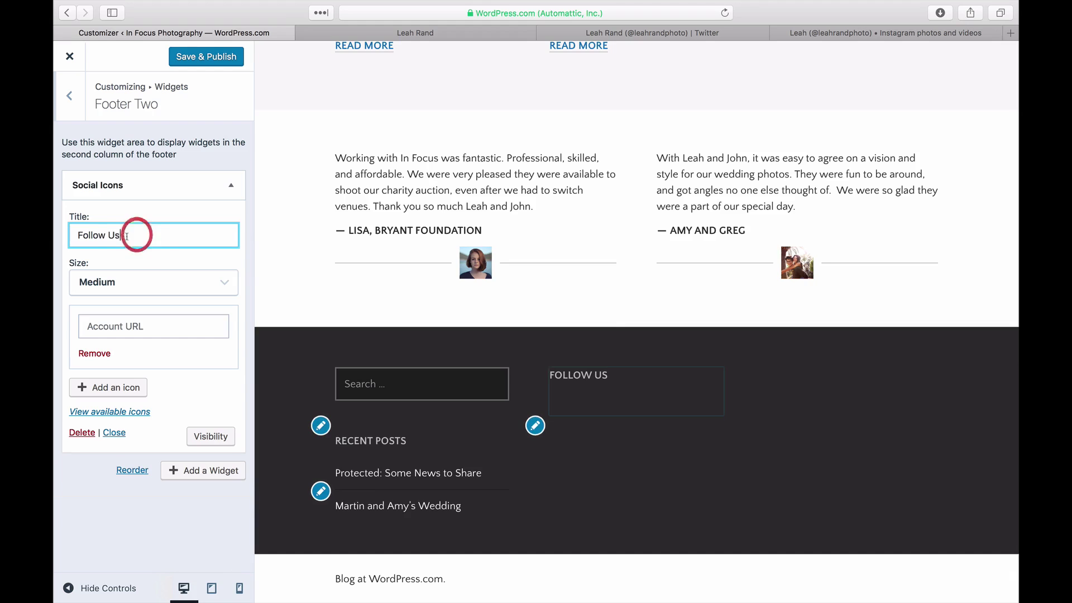
{"action": "type", "text": "F"}
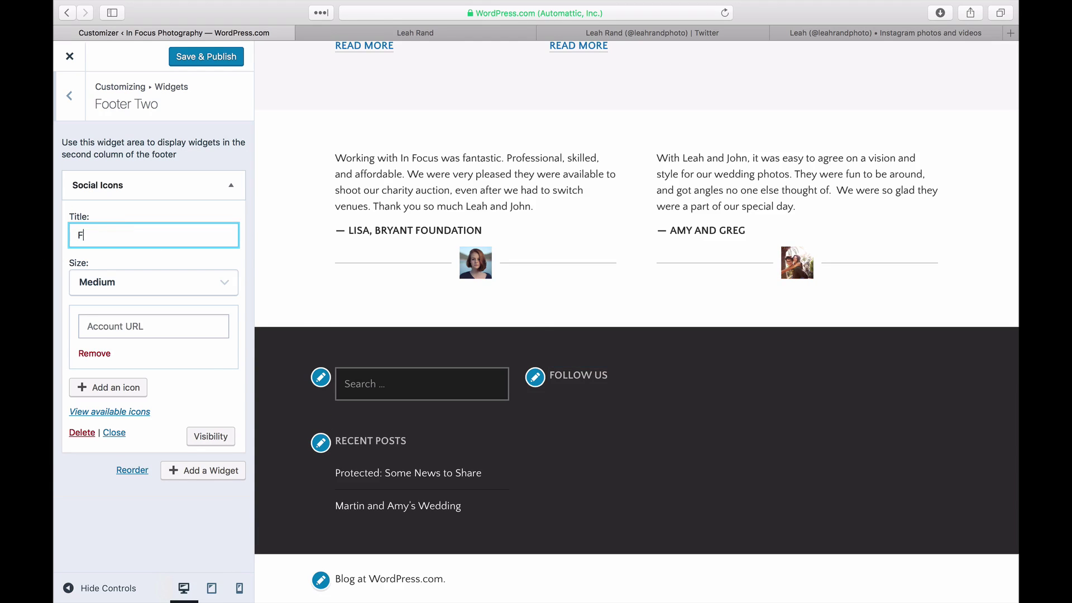
{"action": "type", "text": "ind us online!"}
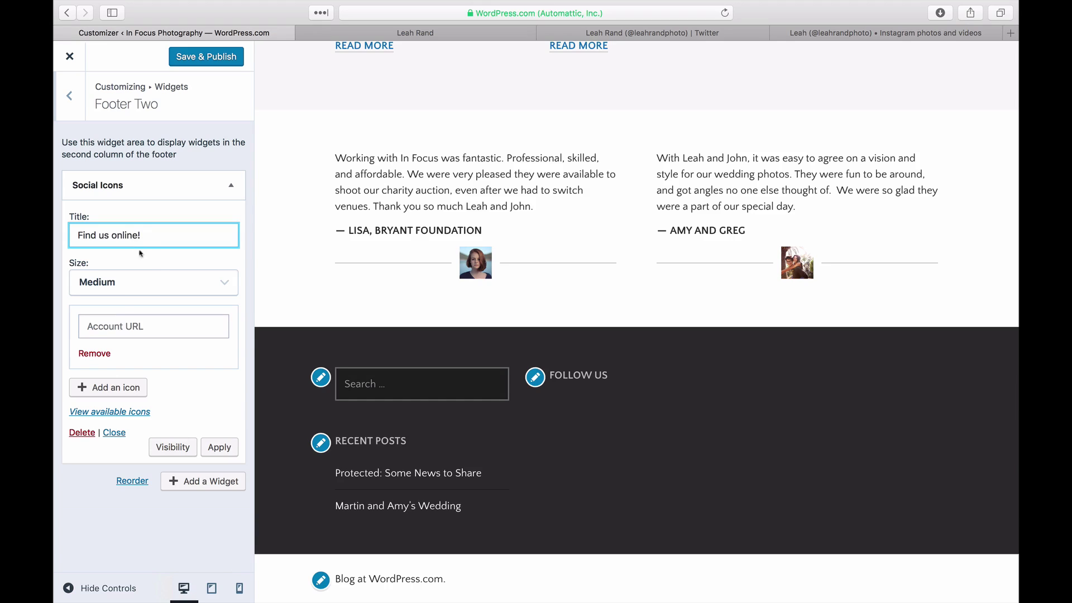
Add a Facebook icon linking to the copied Facebook profile URL.
{"action": "left_click", "coordinate": [114, 327]}
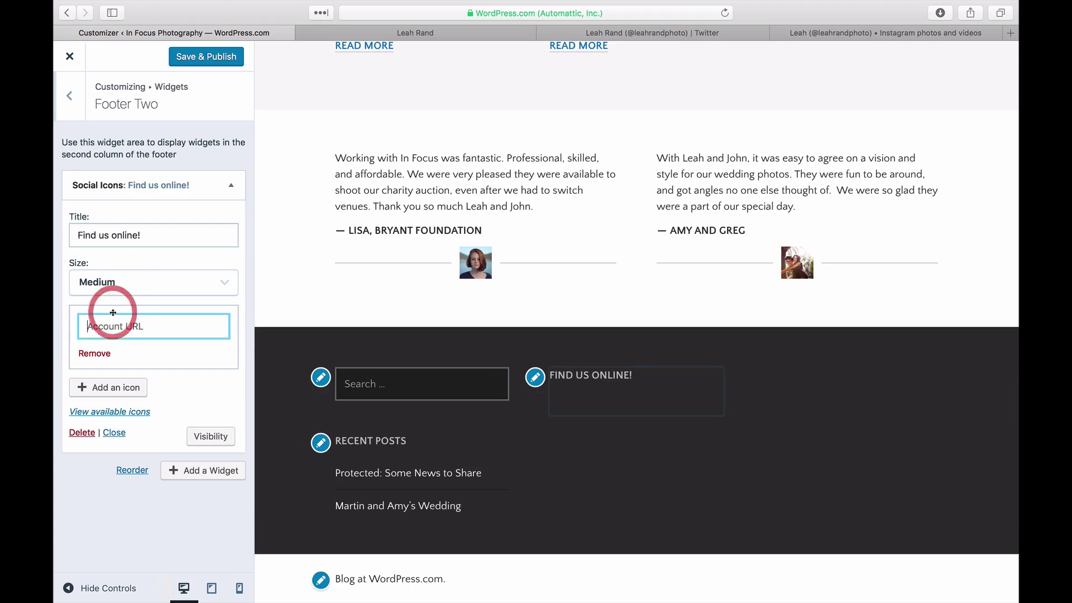
{"action": "left_click", "coordinate": [415, 33]}
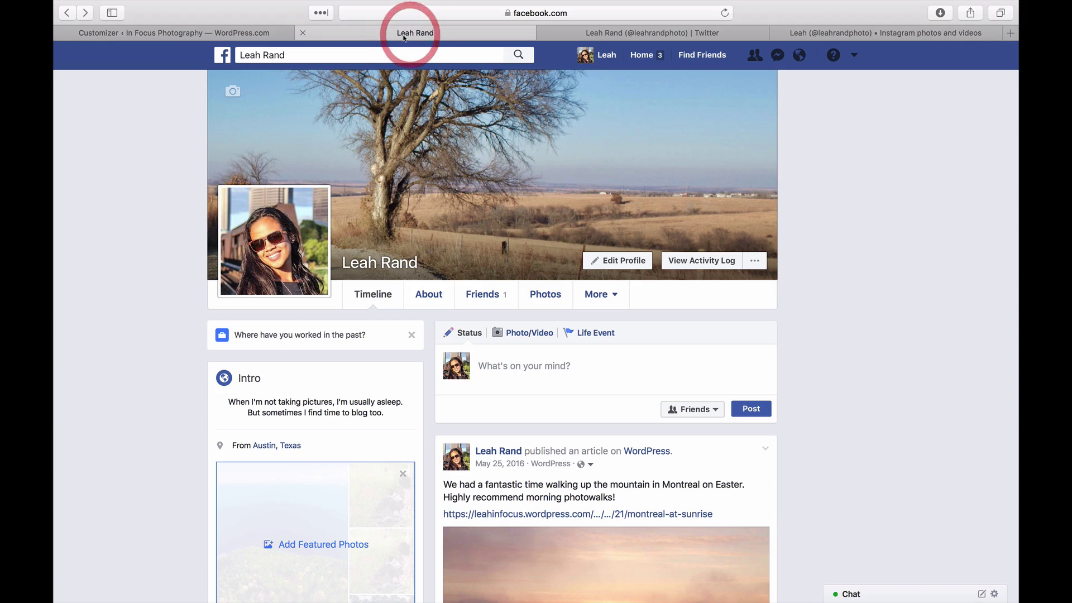
{"action": "left_click", "coordinate": [569, 13]}
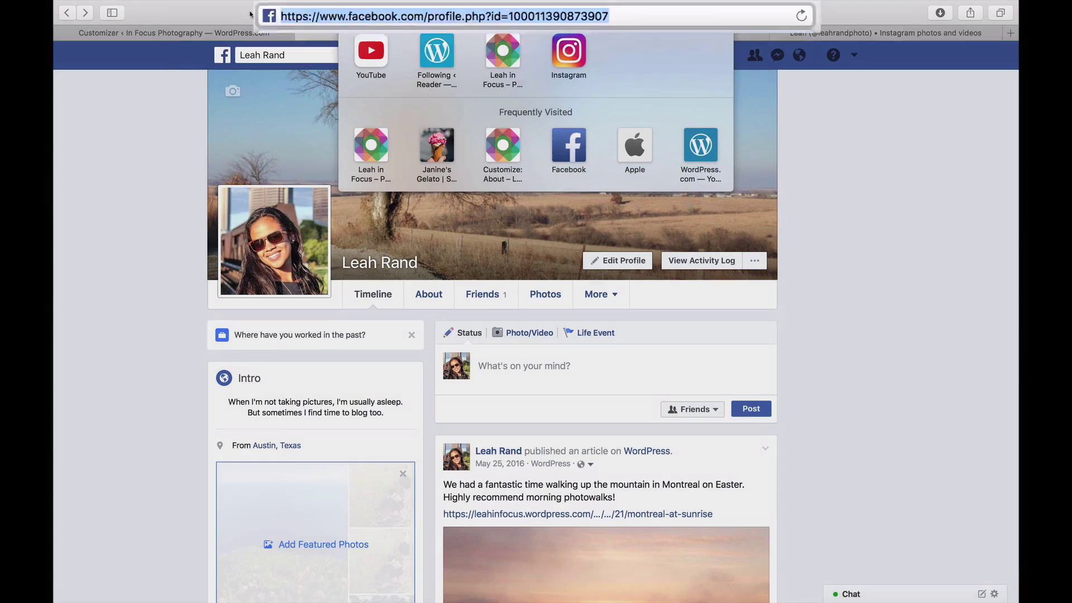
{"action": "left_click", "coordinate": [212, 33]}
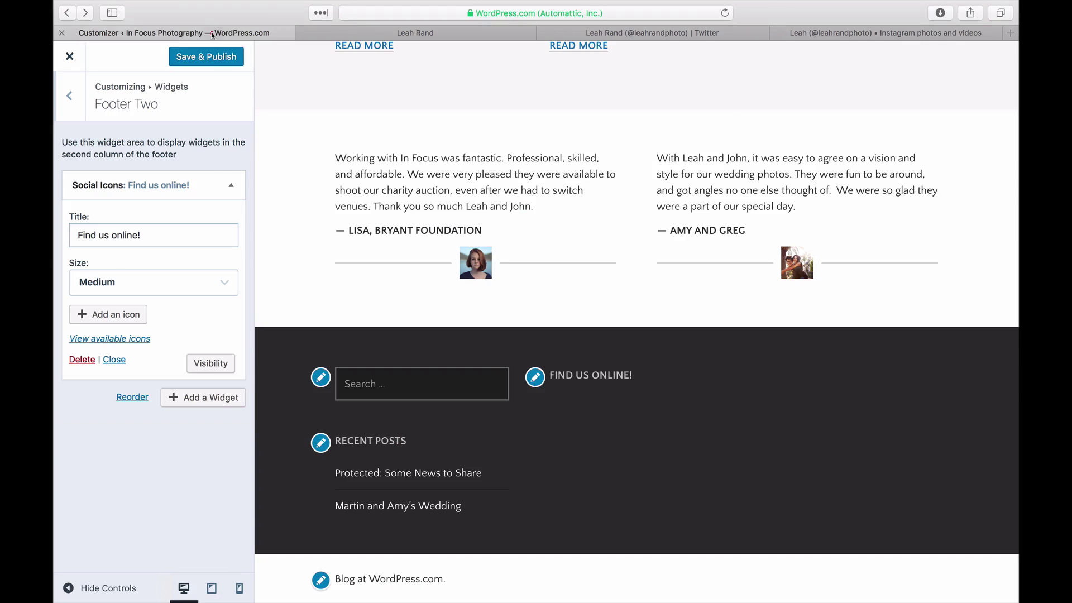
{"action": "left_click", "coordinate": [105, 314]}
{"action": "key", "text": "super+v"}
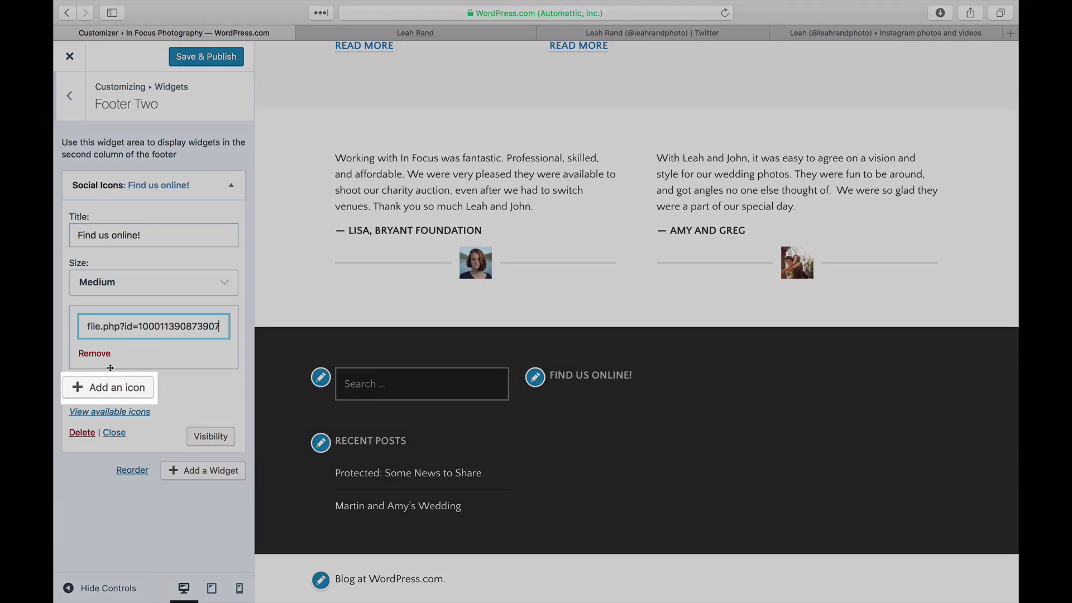
{"action": "left_click", "coordinate": [100, 387]}
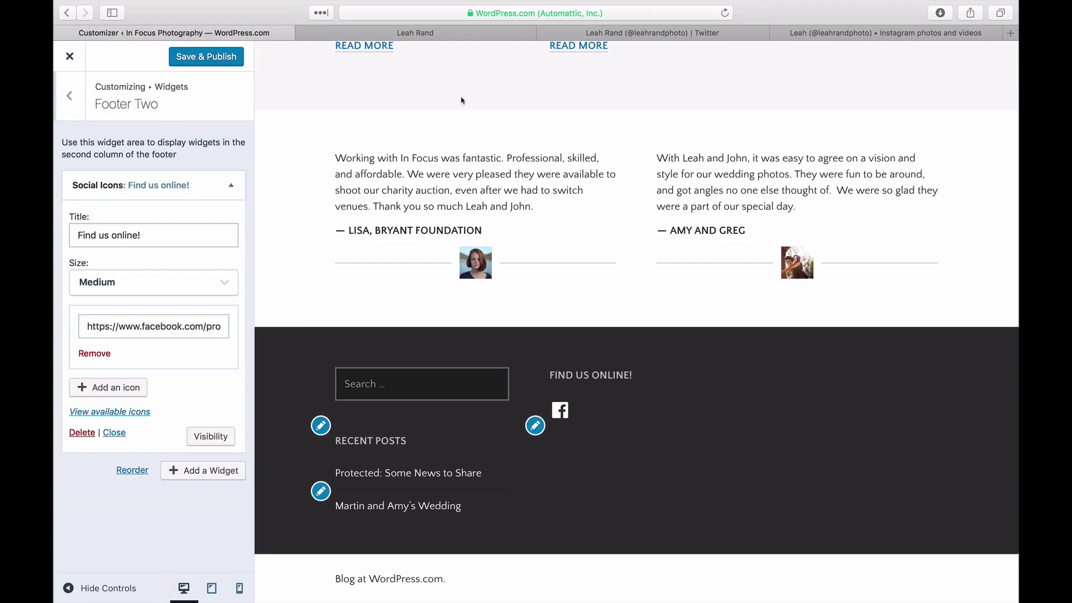
Add a Twitter icon linking to the copied Twitter profile URL.
{"action": "left_click", "coordinate": [595, 32]}
{"action": "left_click", "coordinate": [517, 12]}
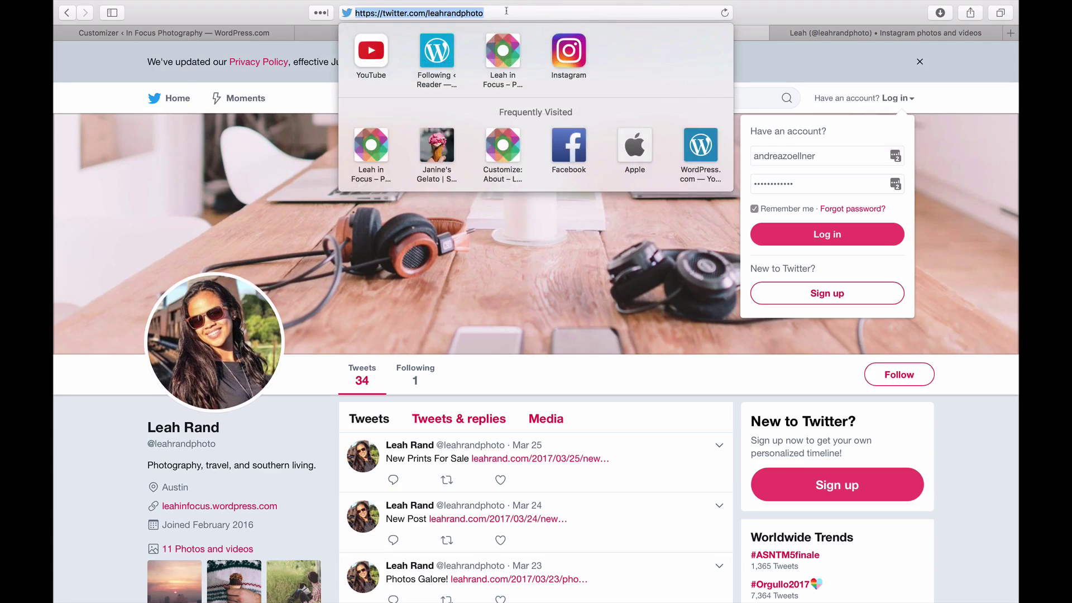
{"action": "key", "text": "super+c"}
{"action": "left_click", "coordinate": [240, 31]}
{"action": "left_click", "coordinate": [109, 387]}
{"action": "key", "text": "super+v"}
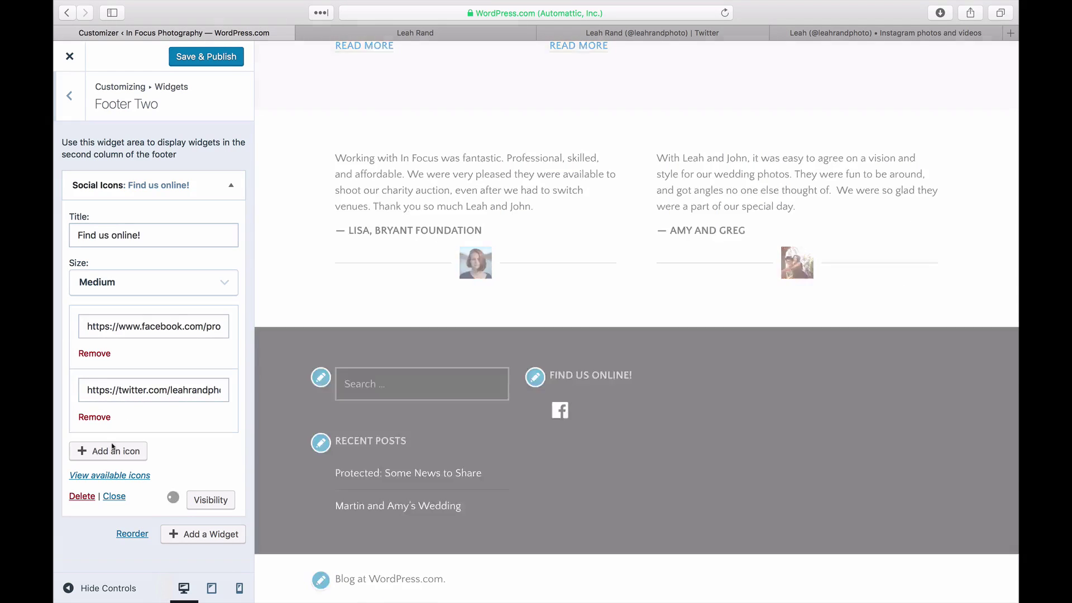
Add an Instagram icon linking to the copied Instagram profile URL.
{"action": "left_click", "coordinate": [814, 32]}
{"action": "left_click", "coordinate": [552, 13]}
{"action": "key", "text": "super+c"}
{"action": "left_click", "coordinate": [216, 33]}
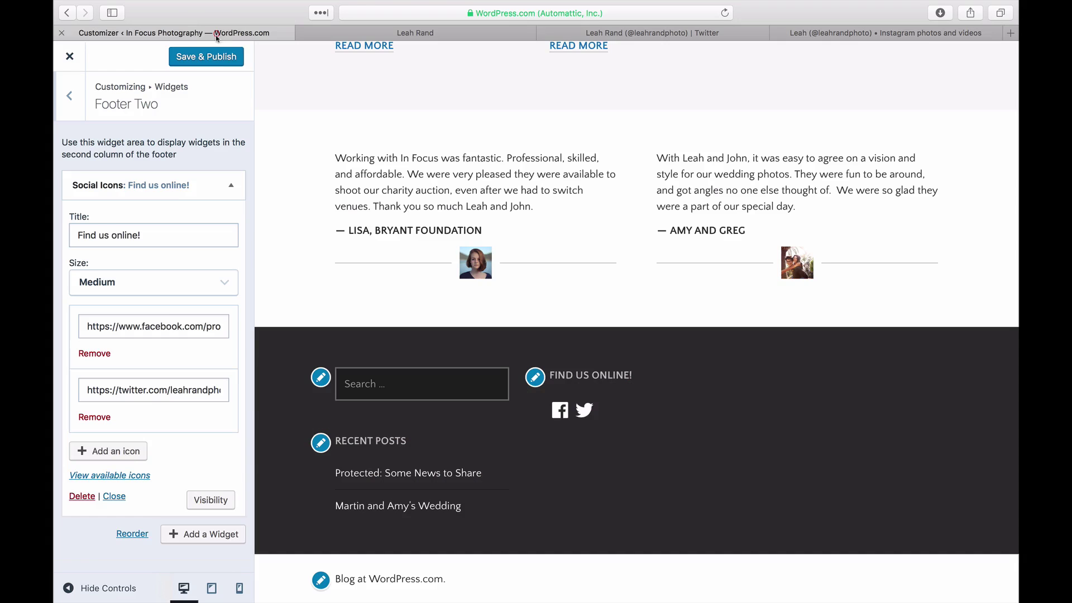
{"action": "left_click", "coordinate": [126, 450]}
{"action": "key", "text": "super+v"}
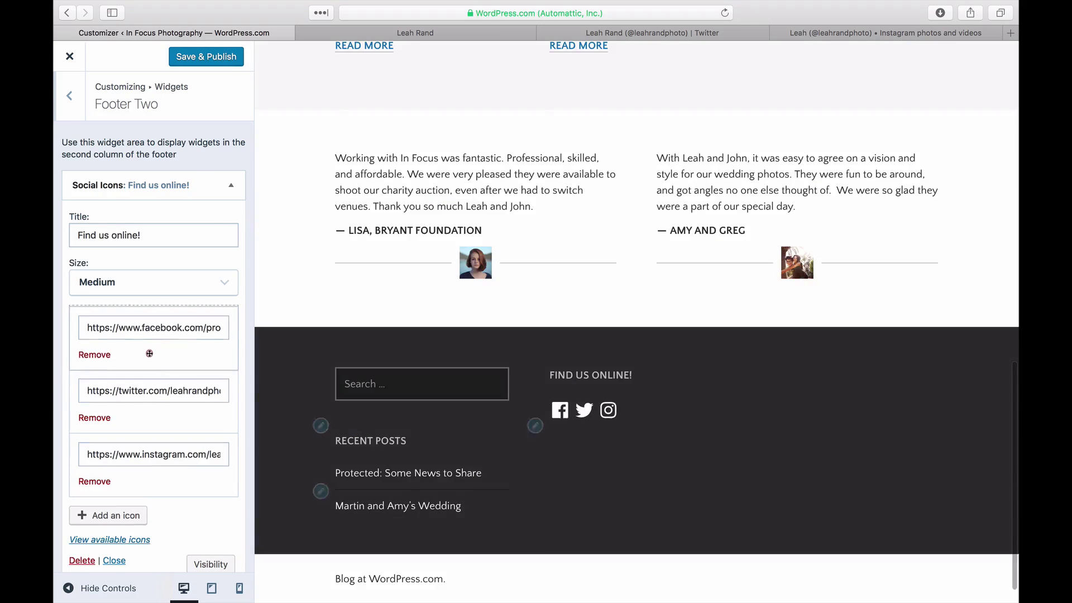
Drag the Twitter row above Facebook and set the icon size to Large.
{"action": "left_click_drag", "start_coordinate": [145, 343], "coordinate": [159, 428]}
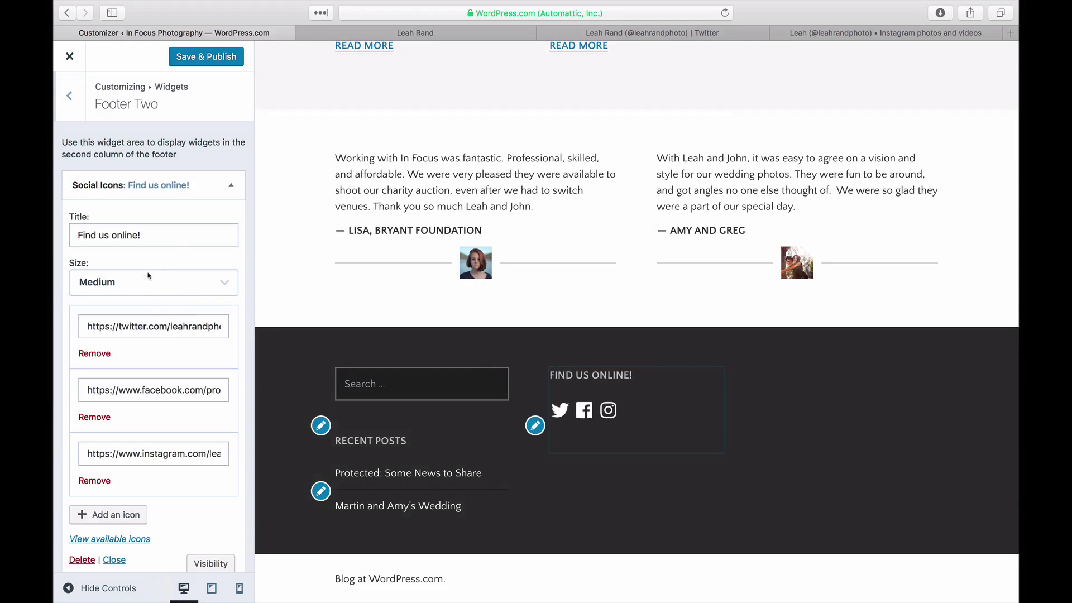
{"action": "left_click", "coordinate": [144, 283]}
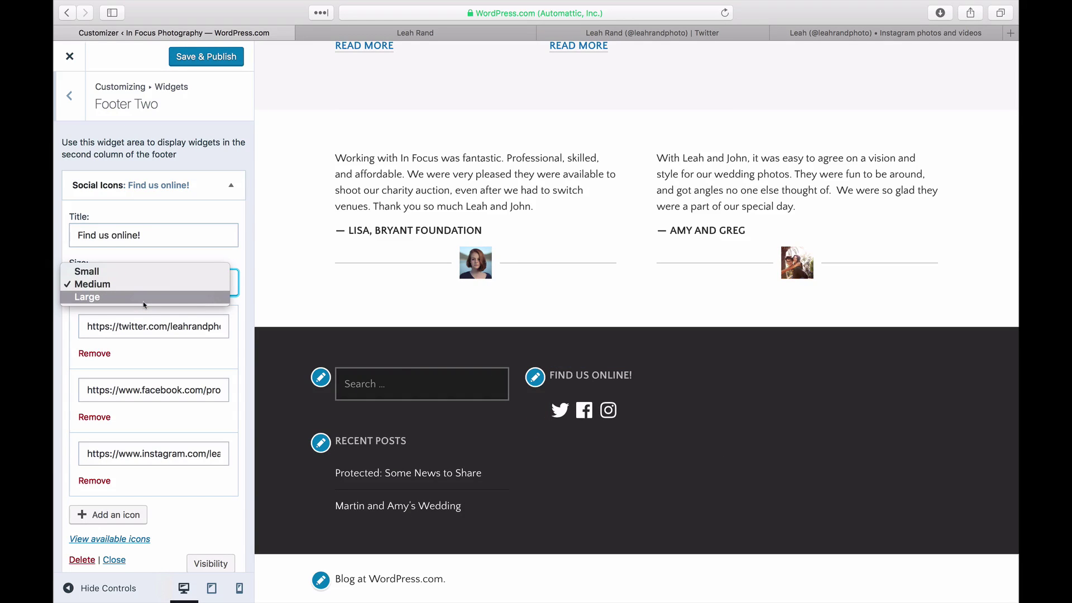
{"action": "left_click", "coordinate": [145, 297]}
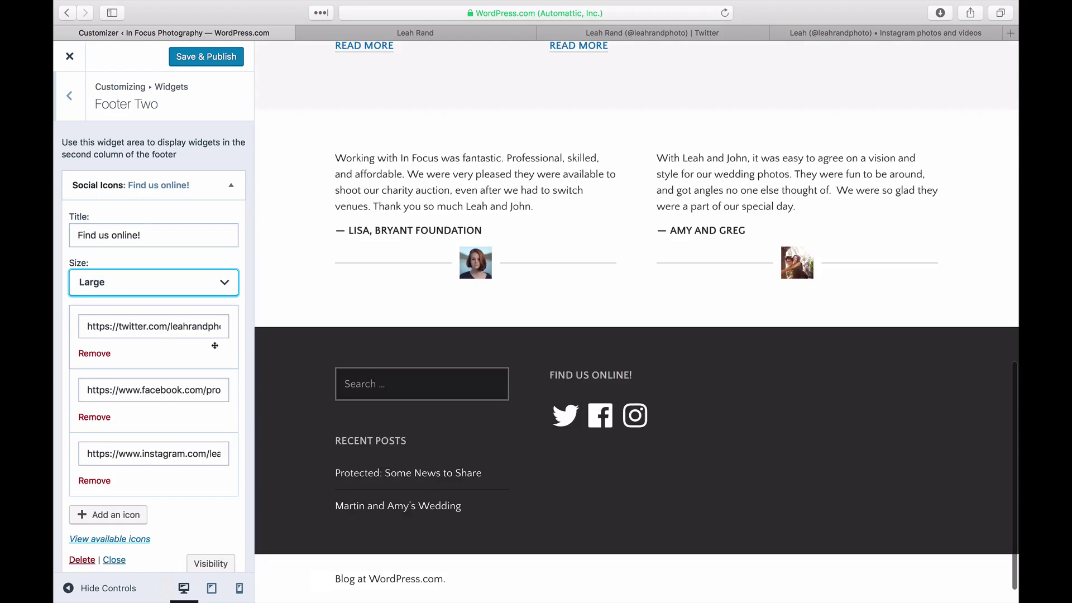
{"action": "scroll", "coordinate": [145, 401], "scroll_direction": "down", "scroll_amount": 1}
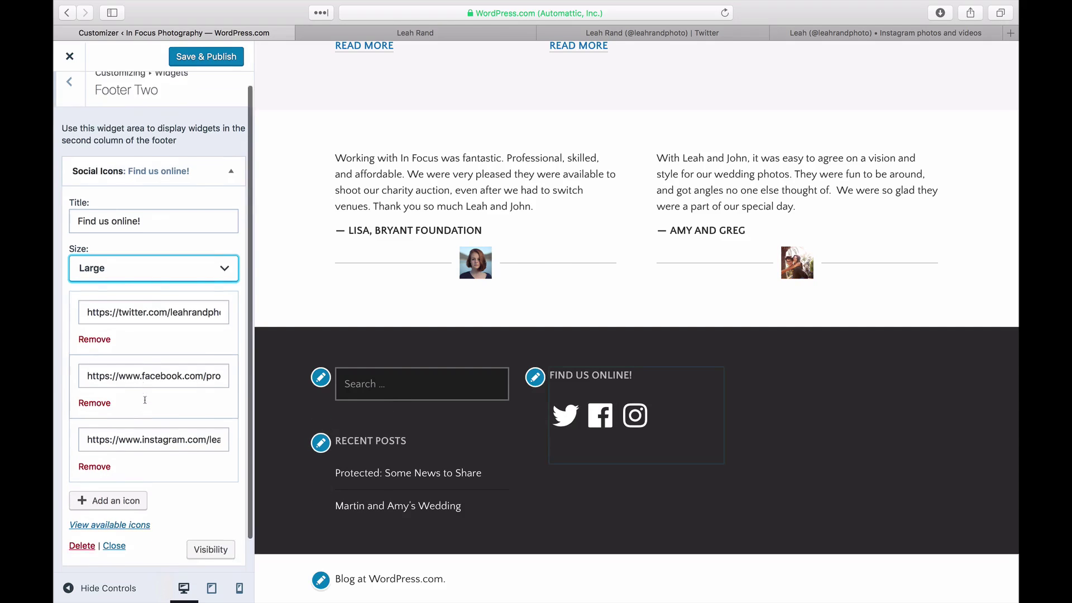
{"action": "scroll", "coordinate": [144, 401], "scroll_direction": "down", "scroll_amount": 2}
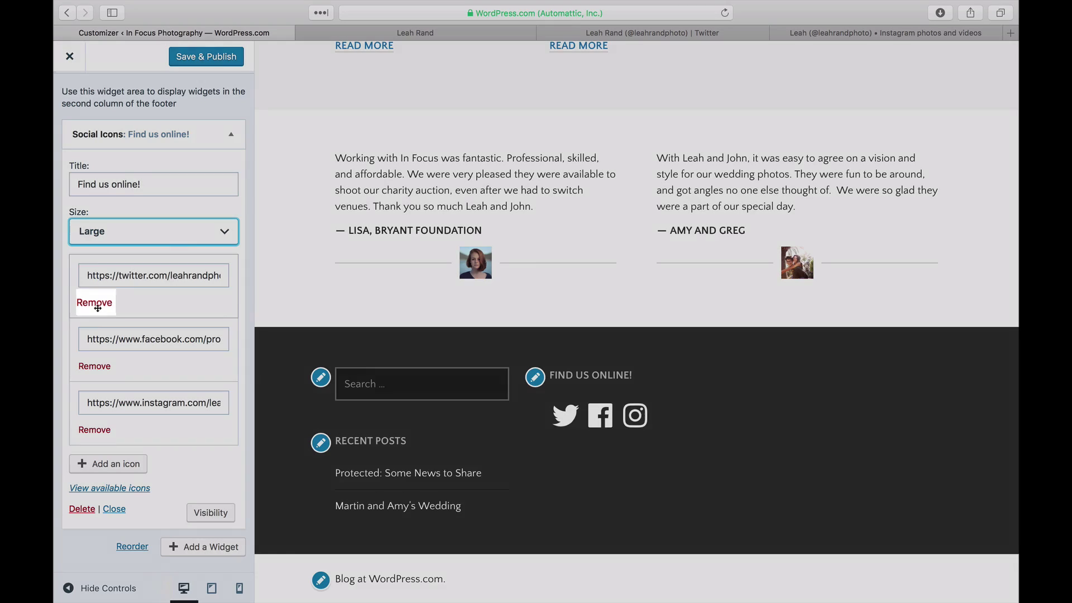
Remove the Twitter icon, leaving Facebook and Instagram, and Save & Publish.
{"action": "left_click", "coordinate": [96, 306]}
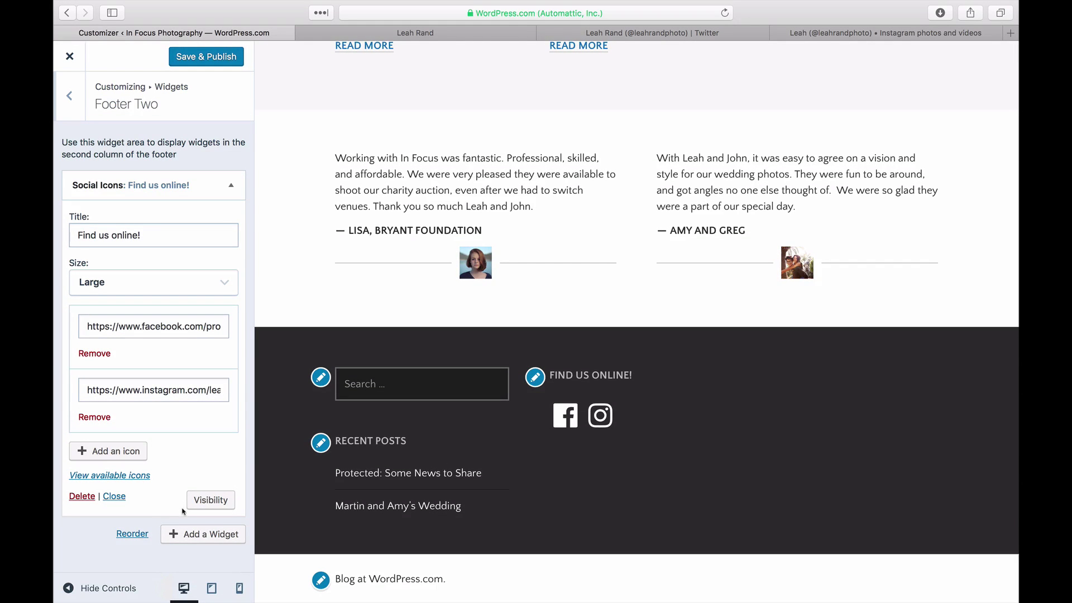
{"action": "left_click", "coordinate": [203, 58]}
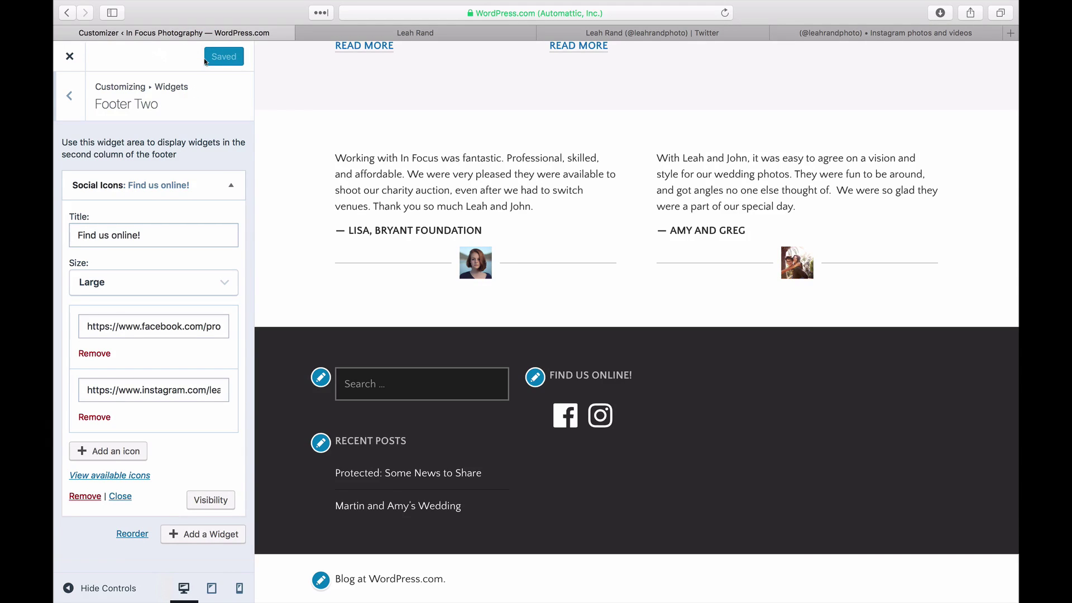
{"action": "scroll", "coordinate": [633, 185], "scroll_direction": "down", "scroll_amount": 3}
{"action": "scroll", "coordinate": [633, 186], "scroll_direction": "down", "scroll_amount": 5}
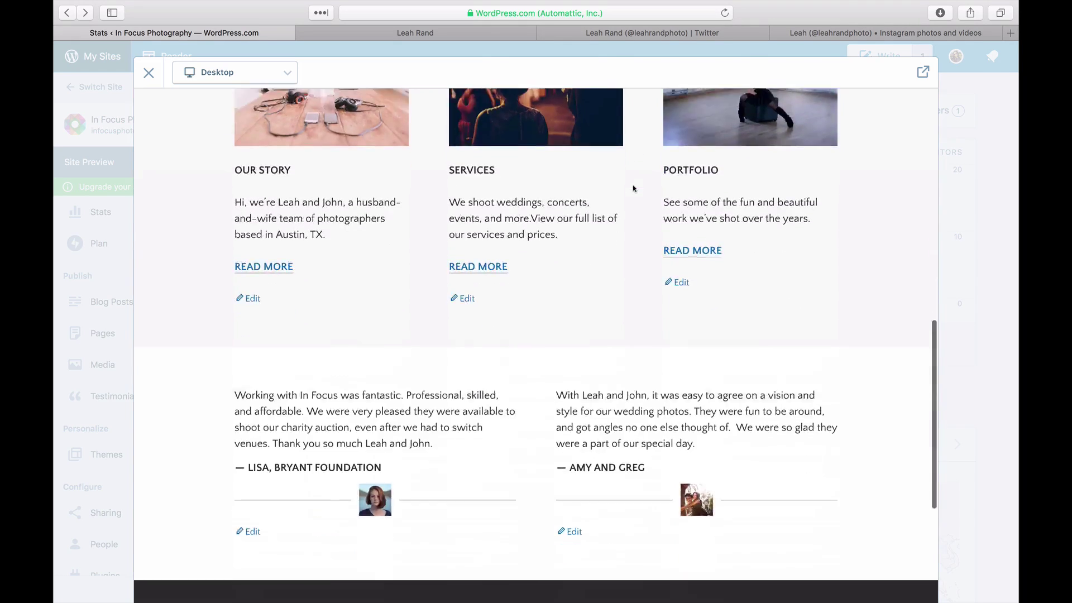